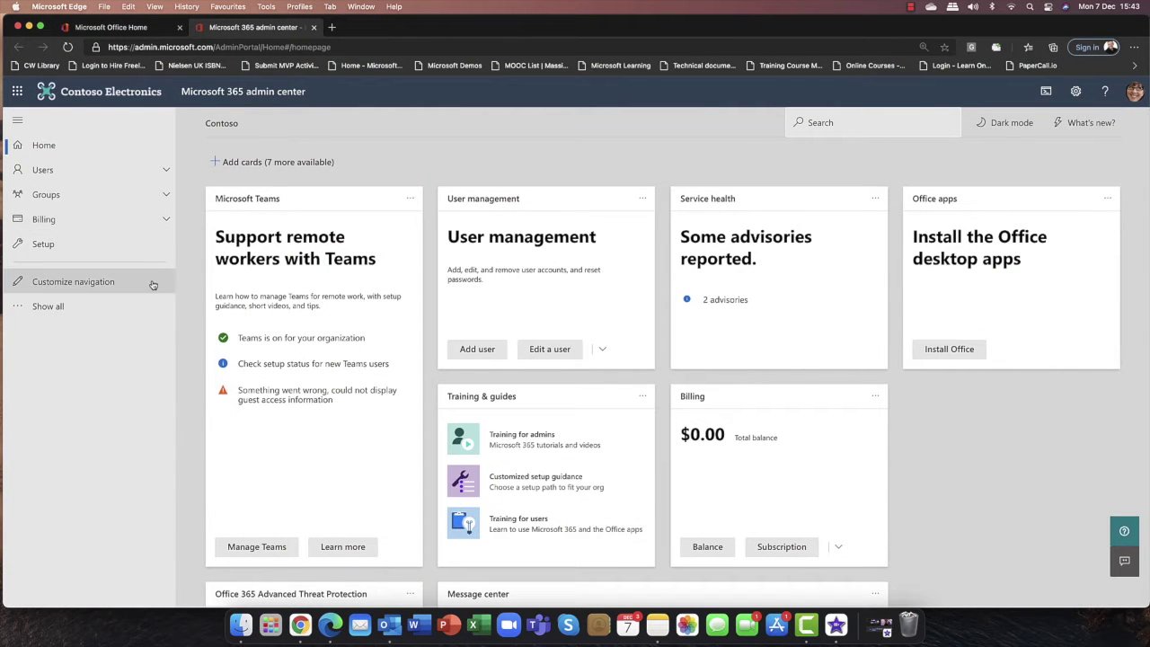
# - Open the Communication compliance solution in the Microsoft 365 compliance center from the admin center
pyautogui.click(51, 307)
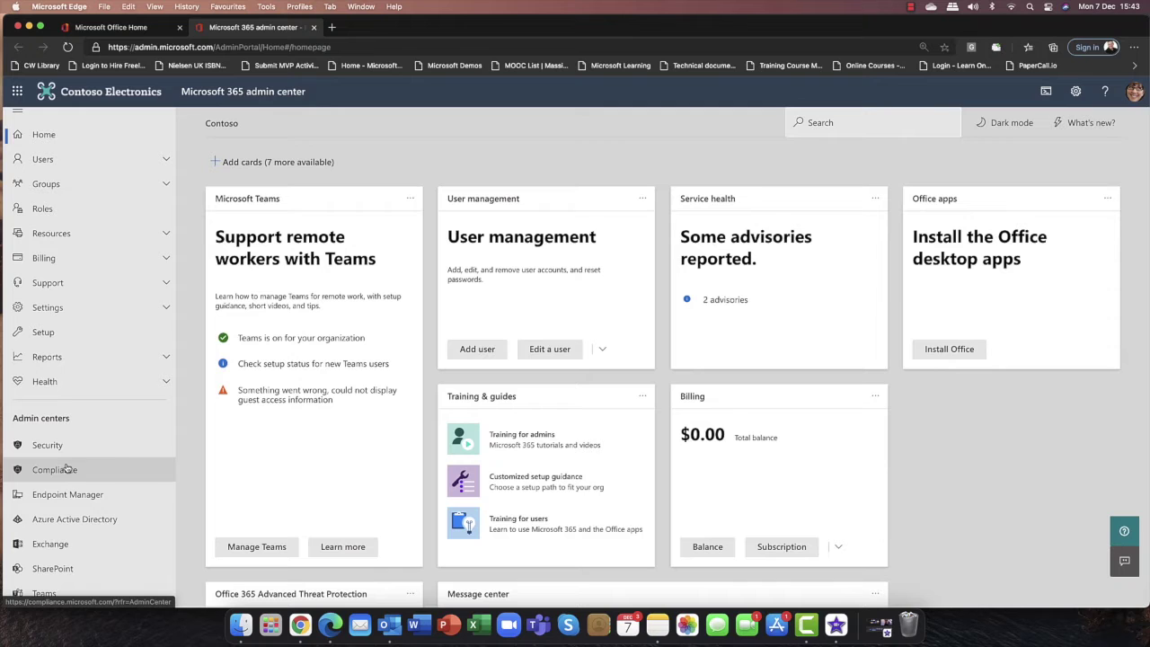
pyautogui.click(76, 470)
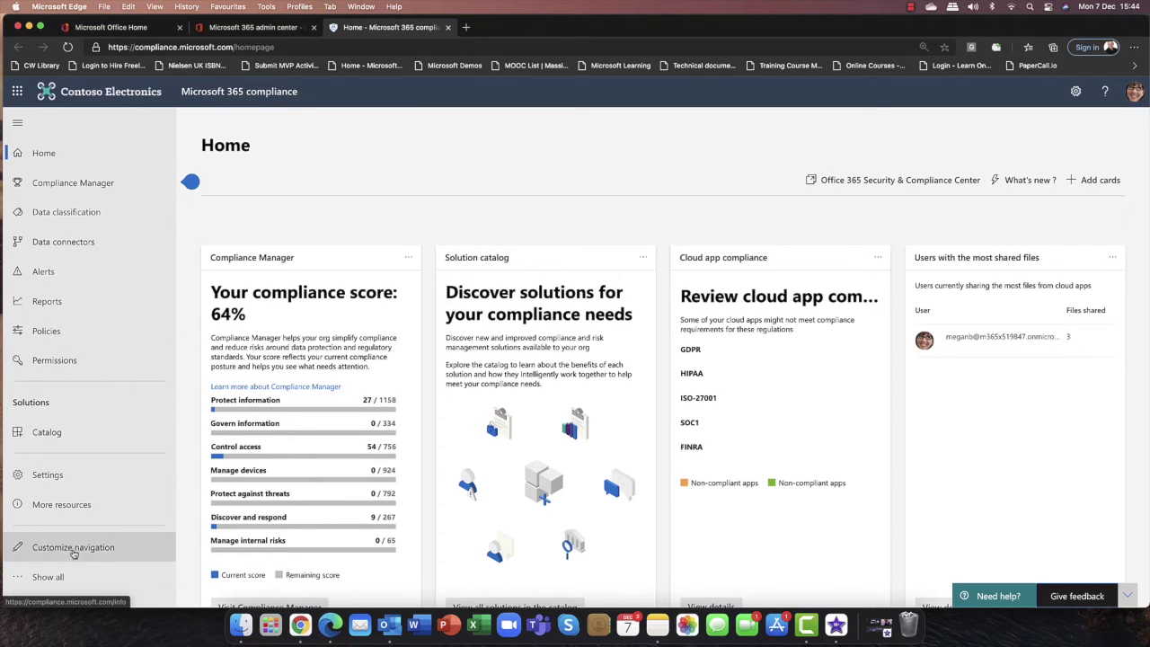
pyautogui.click(79, 577)
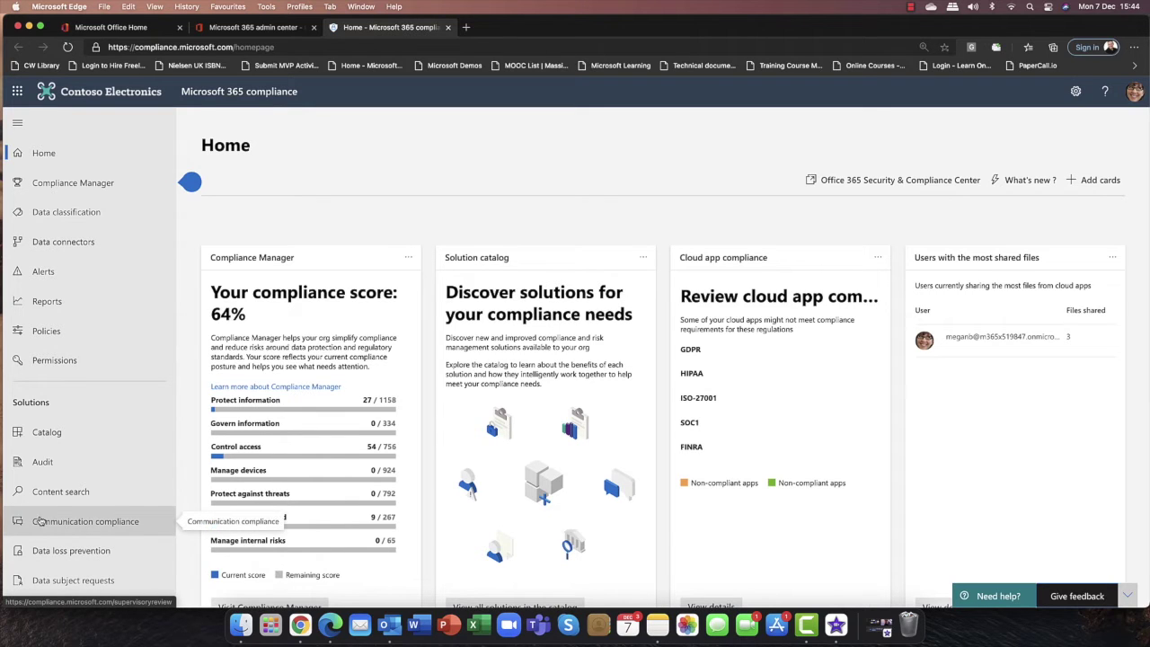
pyautogui.click(108, 521)
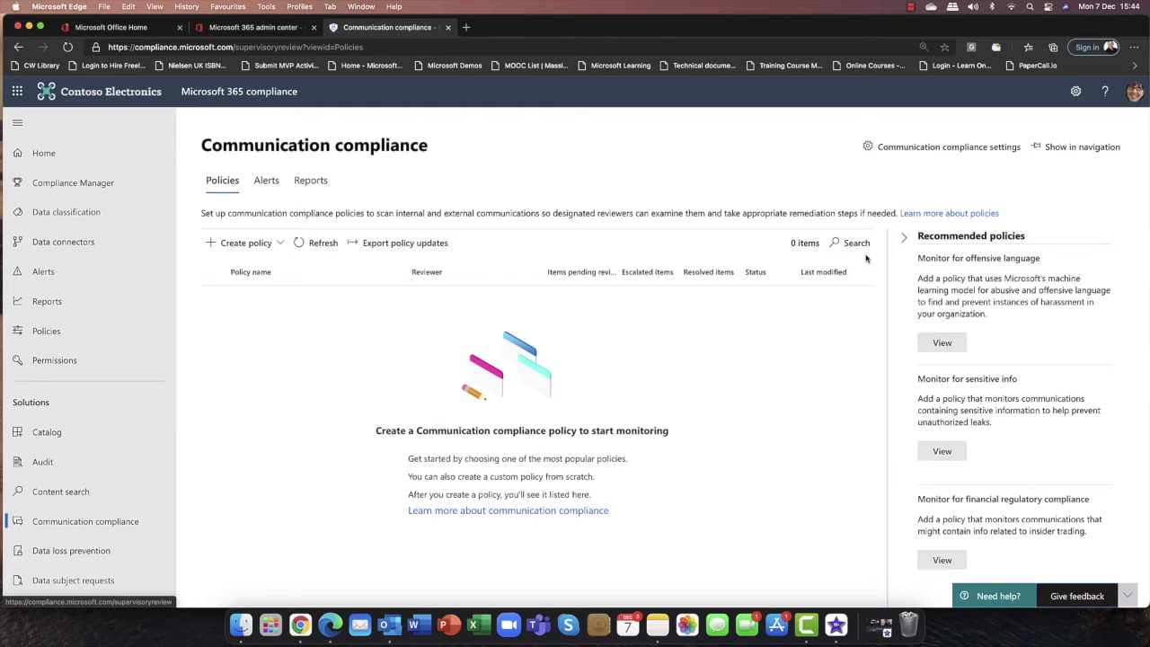
# - Read the recommended policies for offensive language, sensitive info and financial regulatory compliance
pyautogui.scroll(-1, 949, 281)
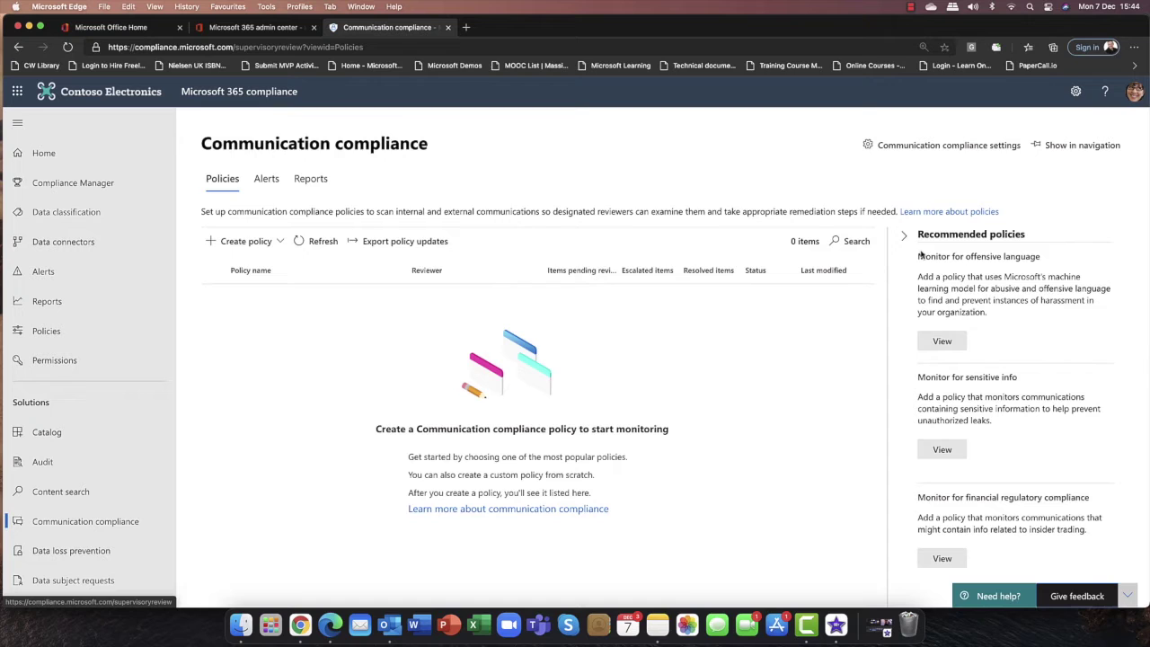
pyautogui.moveTo(920, 259); pyautogui.dragTo(1065, 264)
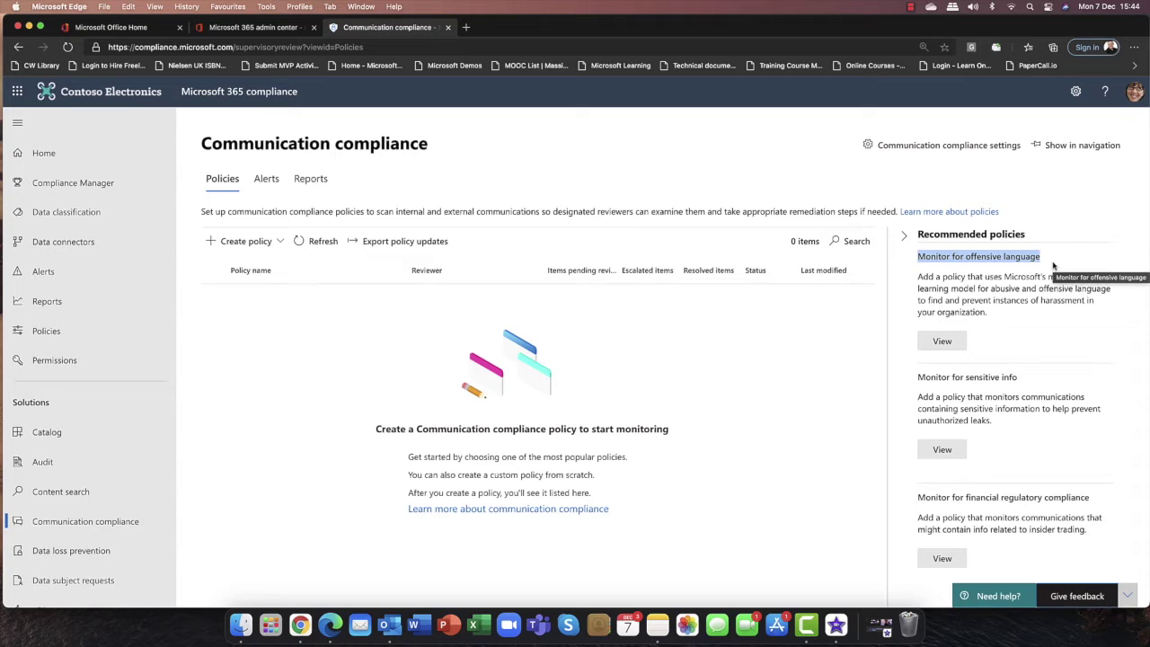
pyautogui.click(1061, 272)
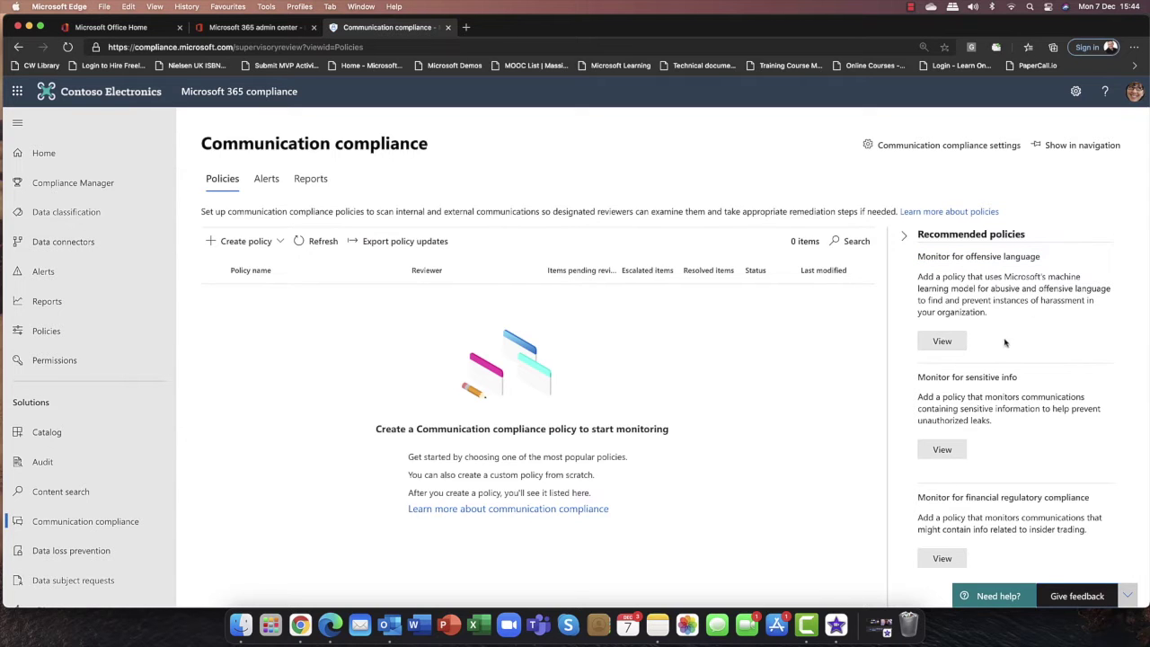
pyautogui.moveTo(918, 378); pyautogui.dragTo(1034, 385)
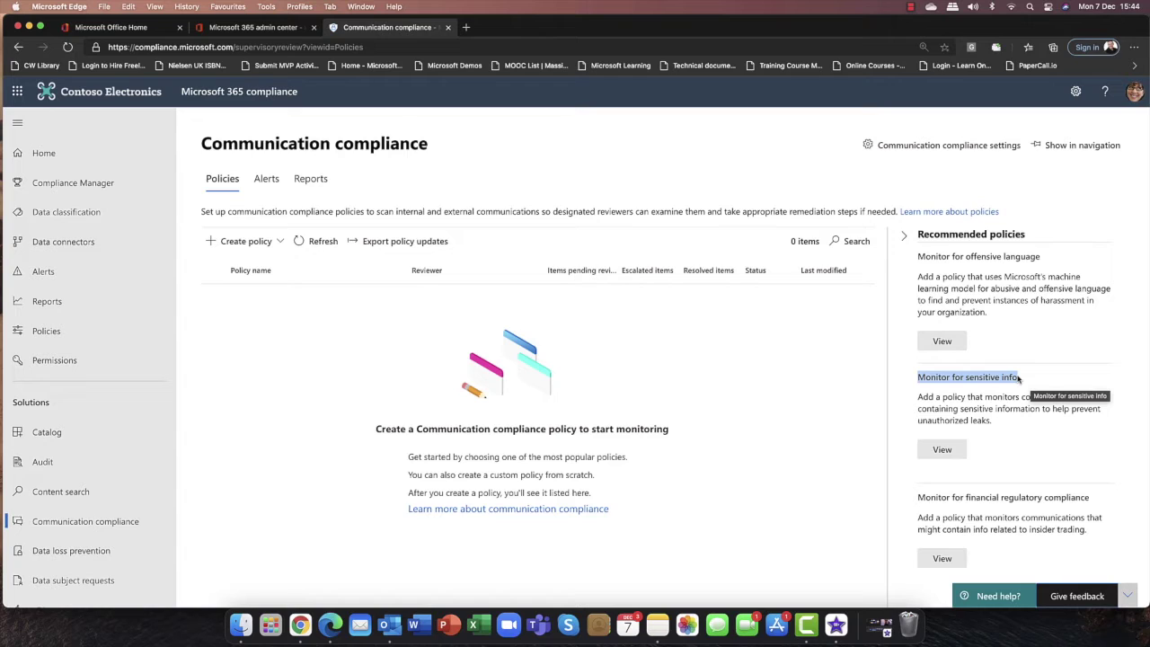
pyautogui.click(1017, 361)
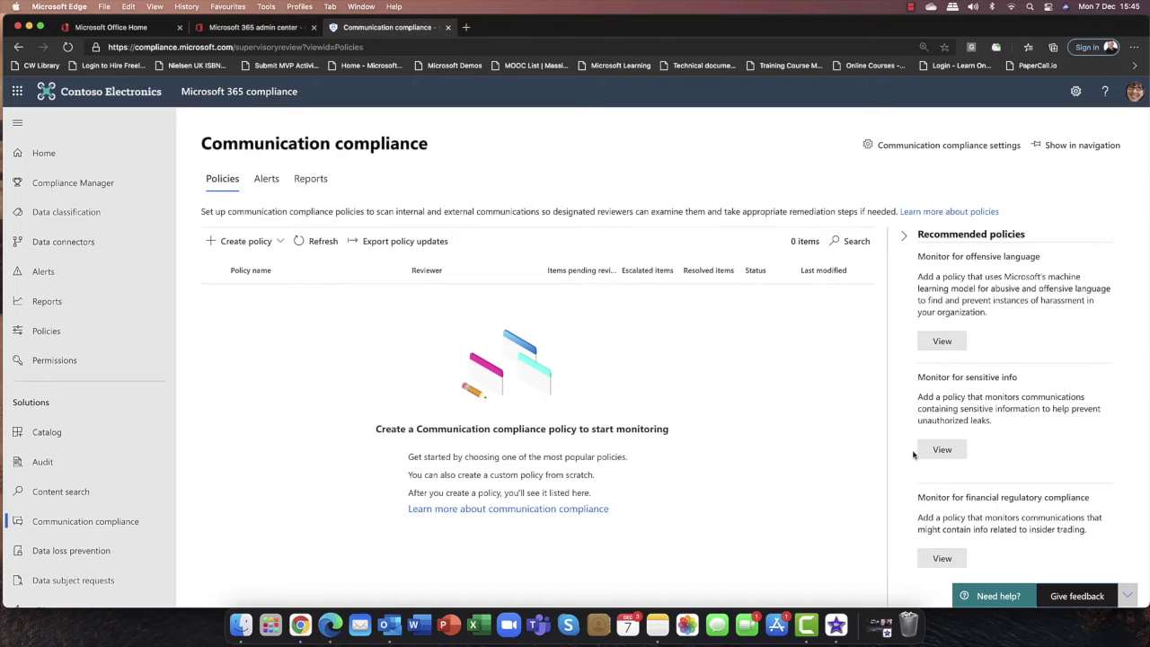
pyautogui.moveTo(919, 501); pyautogui.dragTo(1085, 506)
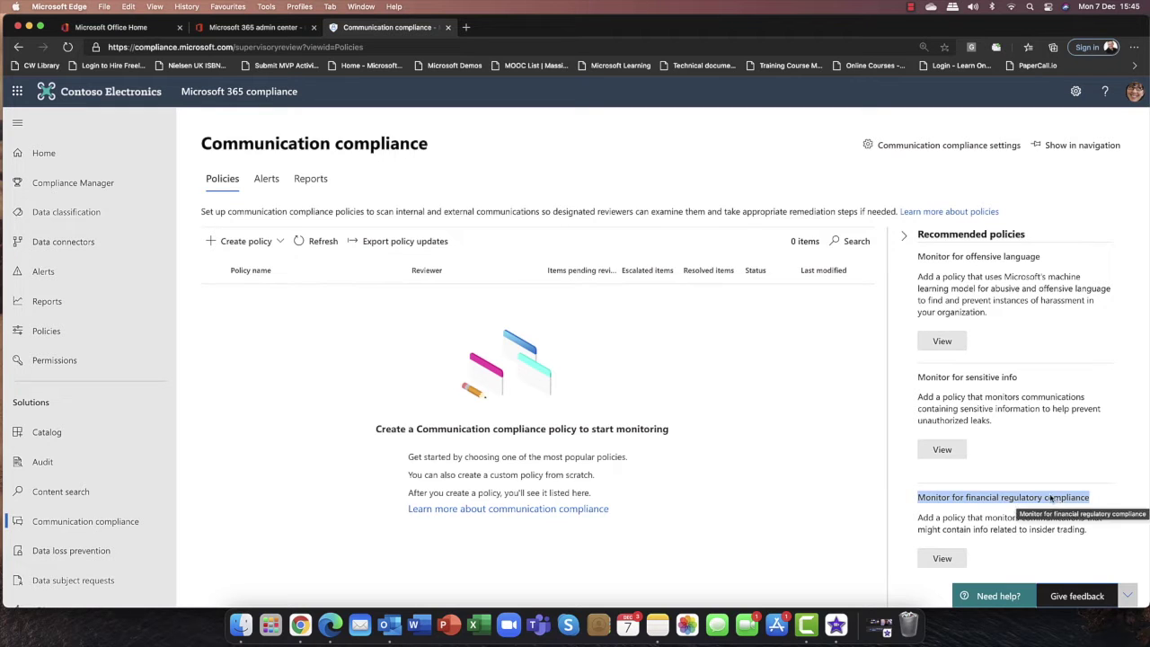
pyautogui.click(999, 478)
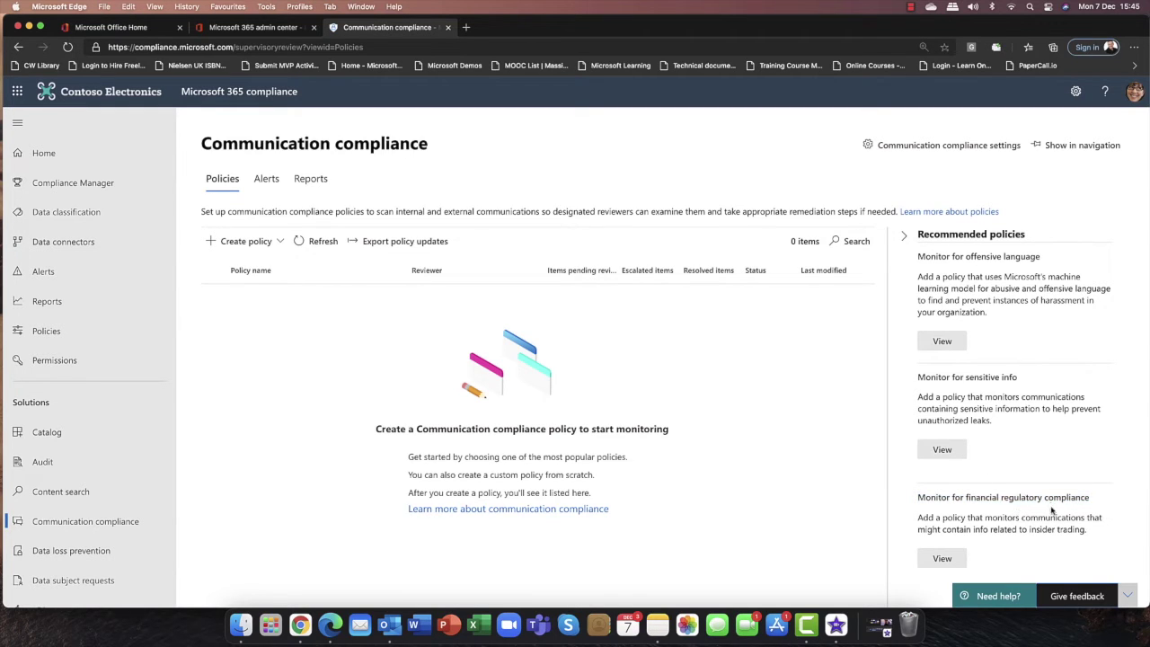
# - Start a new policy from the Monitor for offensive language template and set Sales and Marketing as the supervised group
pyautogui.click(279, 244)
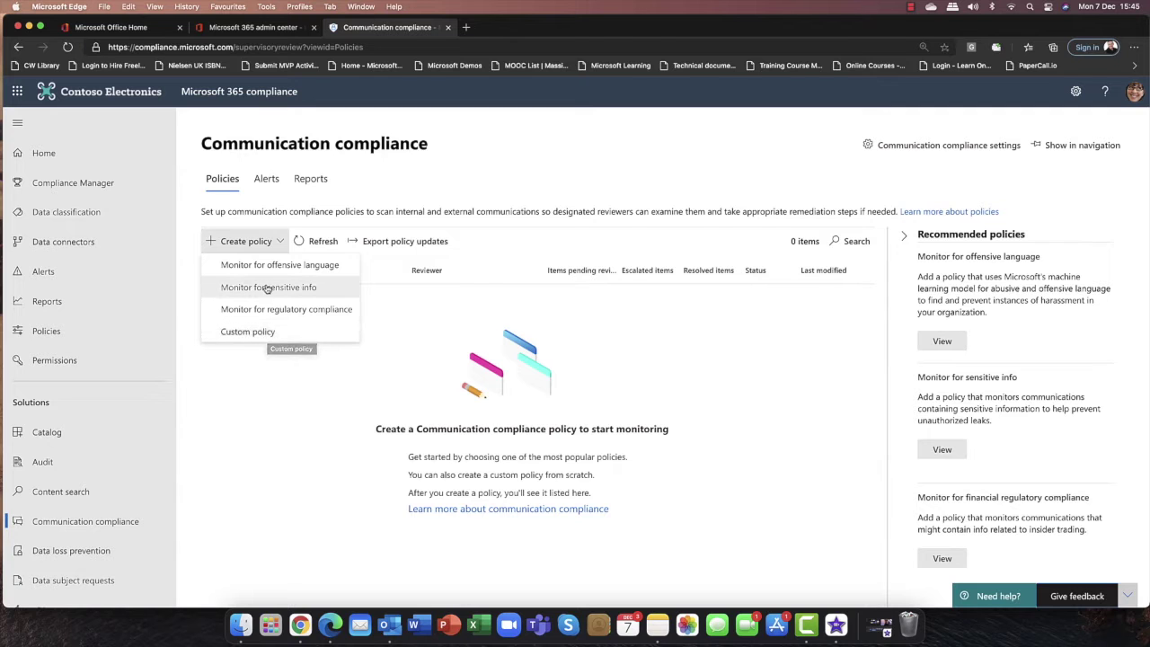
pyautogui.click(319, 268)
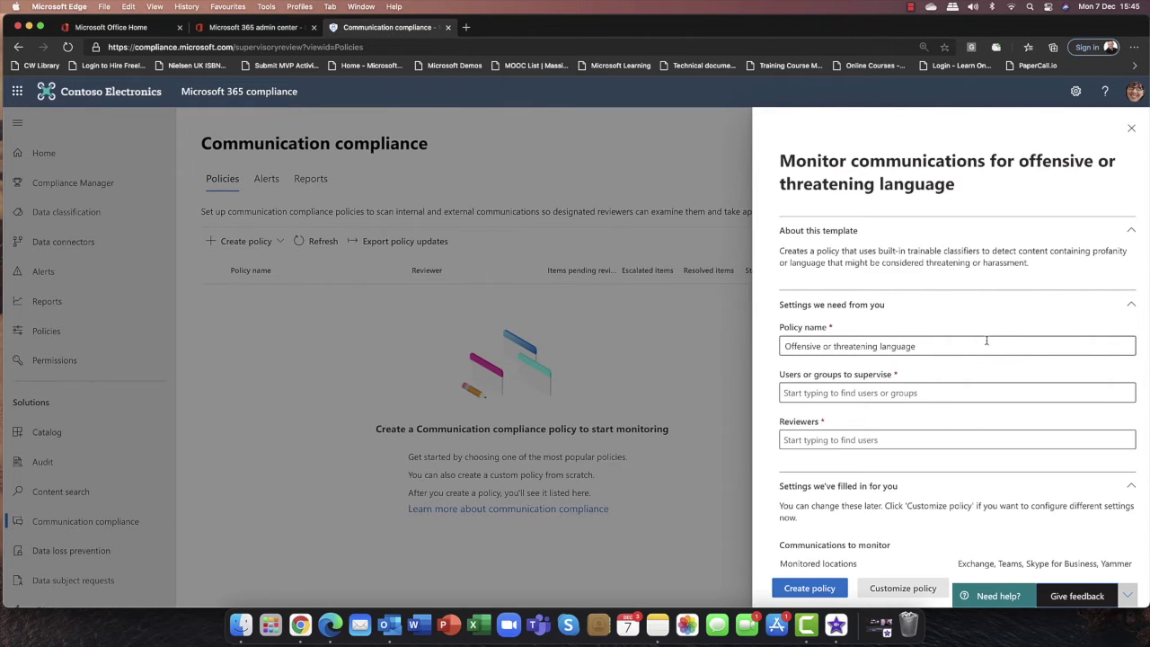
pyautogui.scroll(-2, 986, 342)
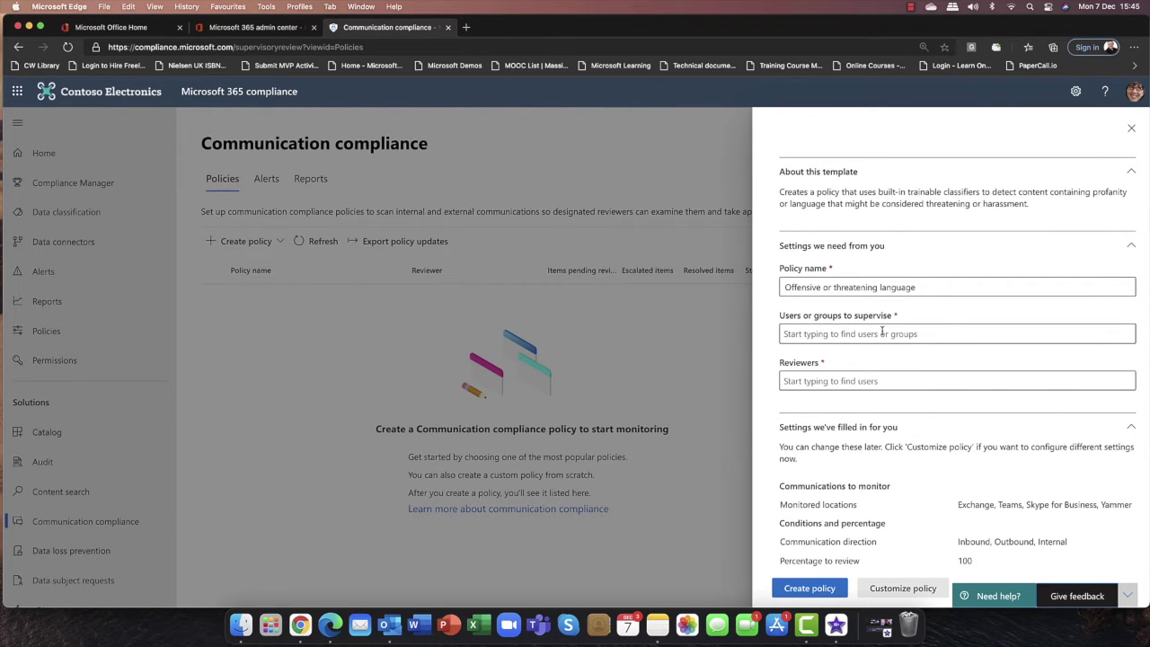
pyautogui.click(967, 338)
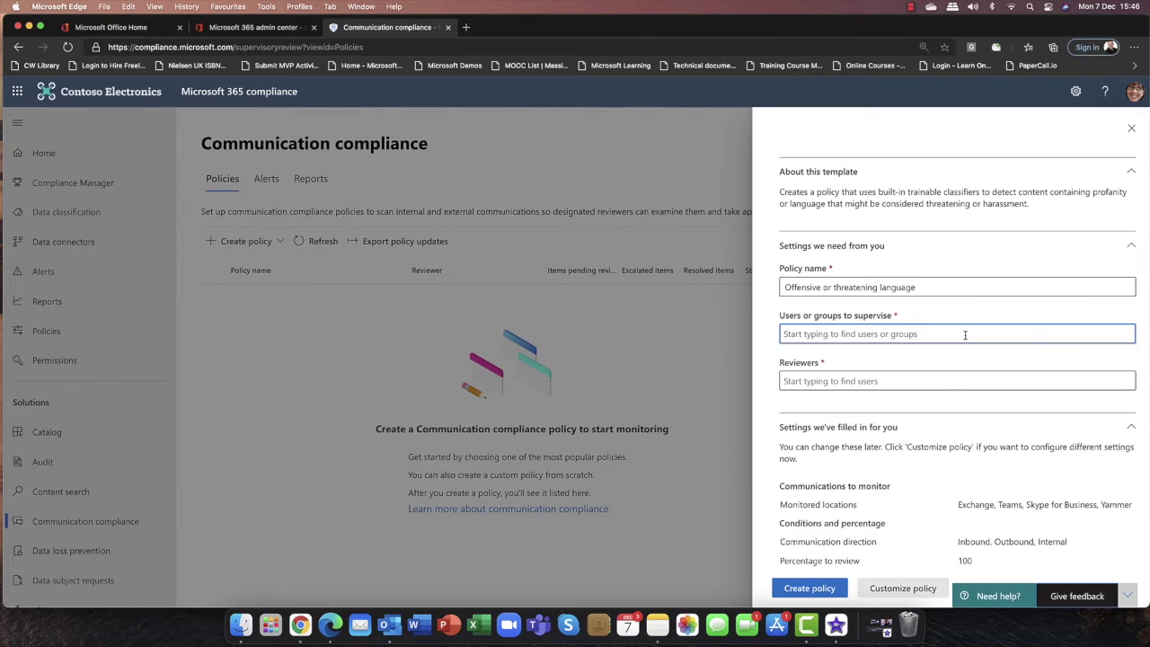
pyautogui.write('sales')
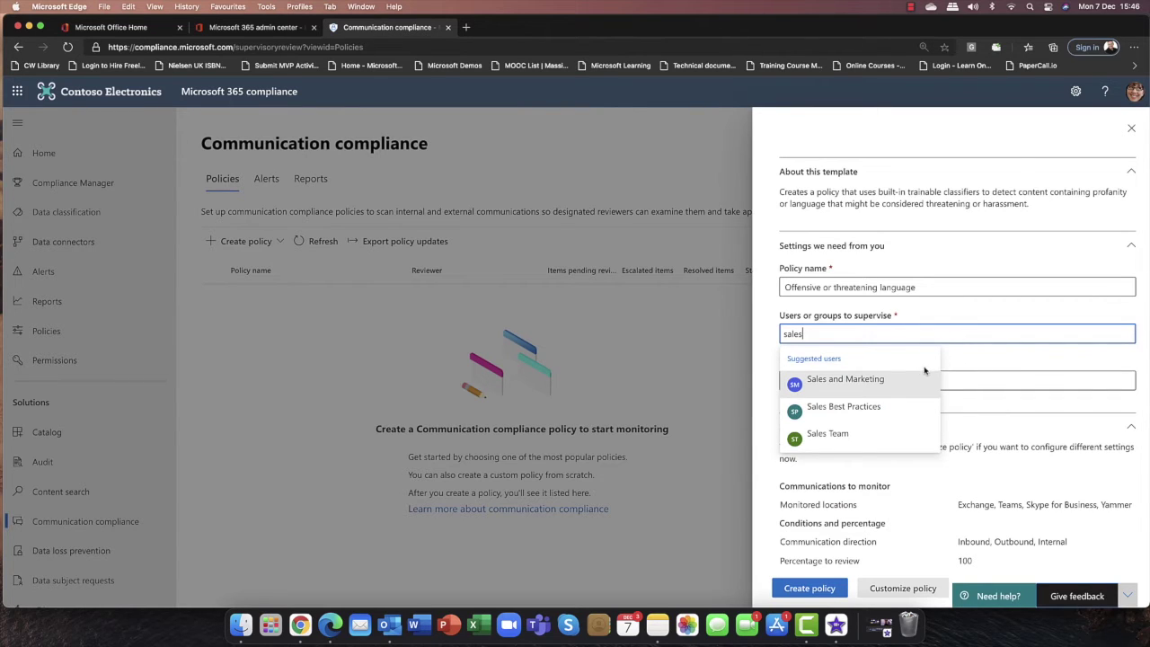
pyautogui.click(837, 382)
# - Add the designated user as reviewer of the offensive language policy
pyautogui.click(841, 382)
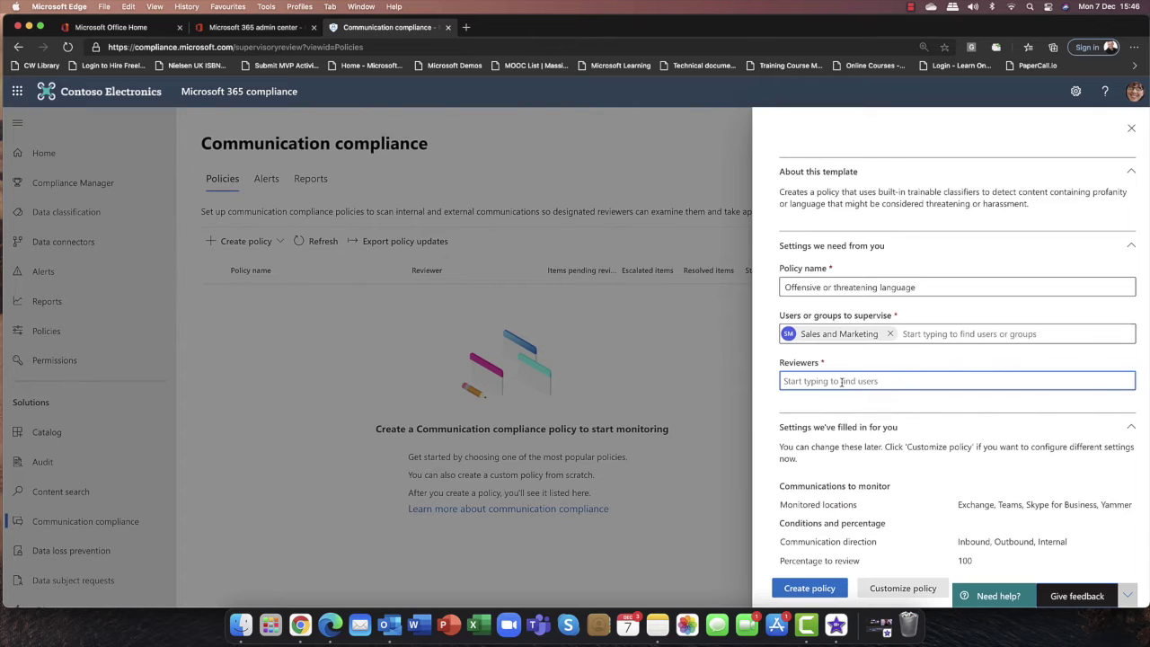
pyautogui.write('megan')
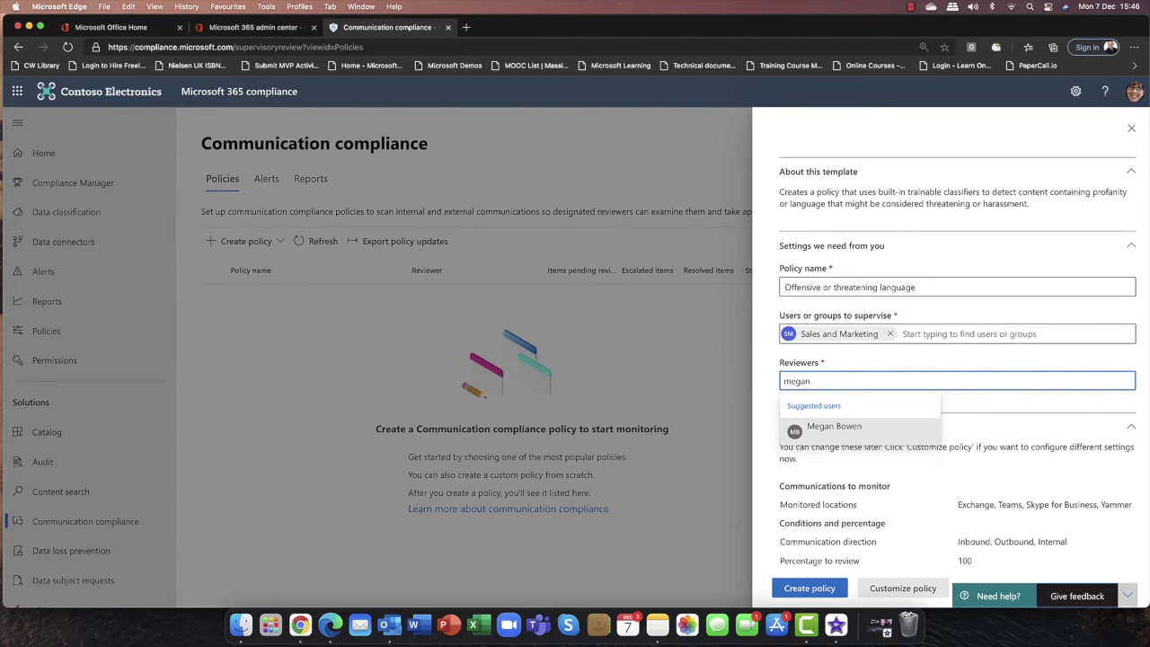
pyautogui.click(863, 429)
# - Examine the template's prefilled settings, especially the trainable classifiers such as Harassment, Threat and Adult images
pyautogui.scroll(-3, 870, 415)
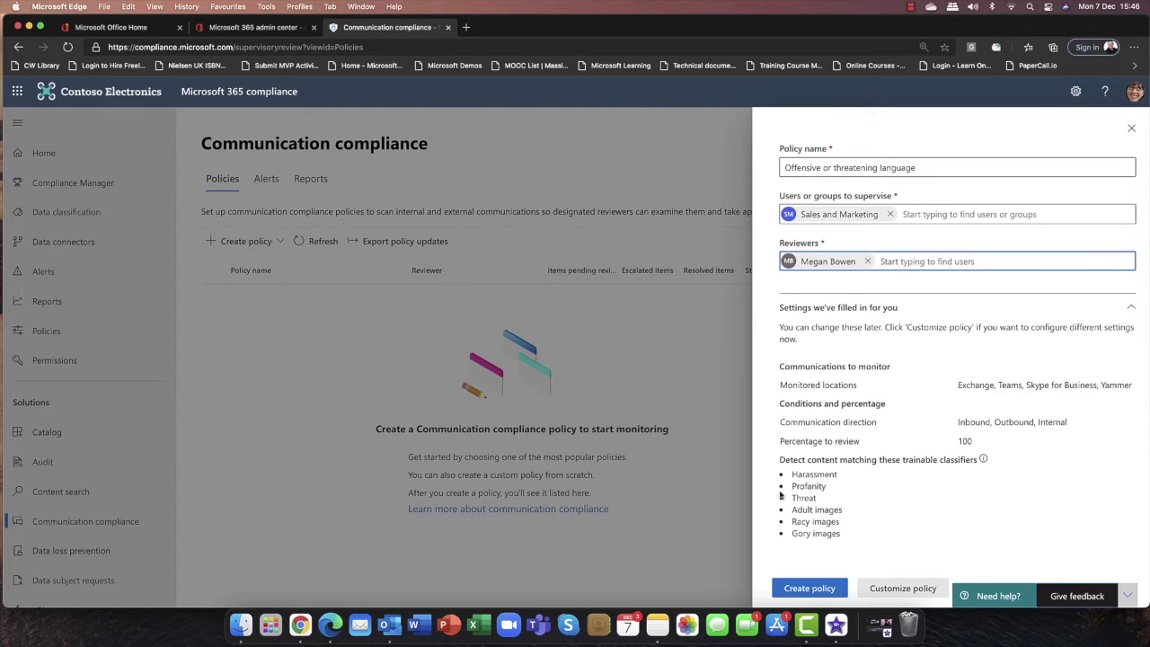
pyautogui.moveTo(794, 475); pyautogui.dragTo(843, 480)
pyautogui.moveTo(830, 488)
pyautogui.mouseDown()
pyautogui.moveTo(793, 486)
pyautogui.moveTo(796, 500)
pyautogui.moveTo(829, 506)
pyautogui.mouseUp()
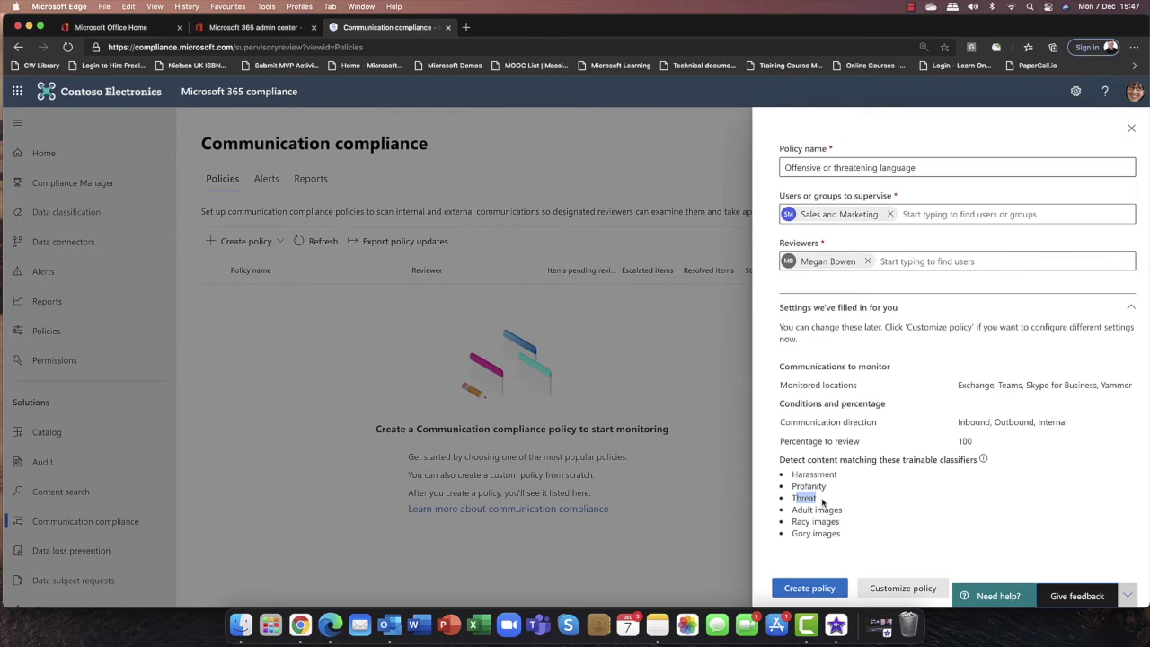
pyautogui.click(821, 502)
pyautogui.moveTo(847, 511); pyautogui.dragTo(792, 510)
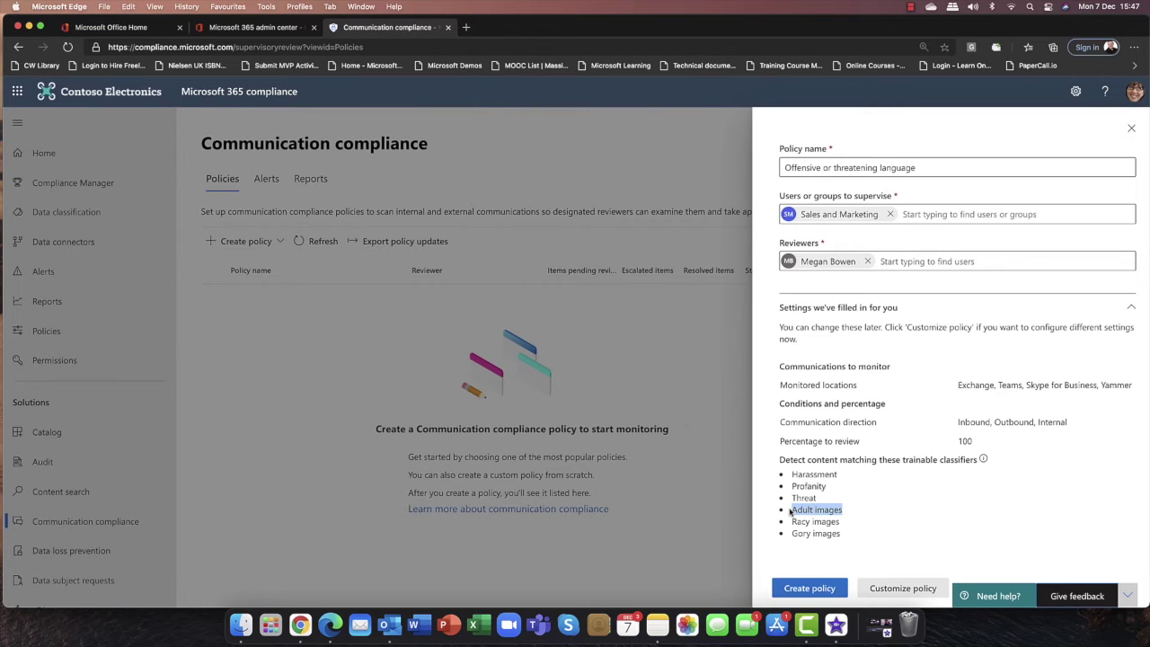
pyautogui.click(843, 508)
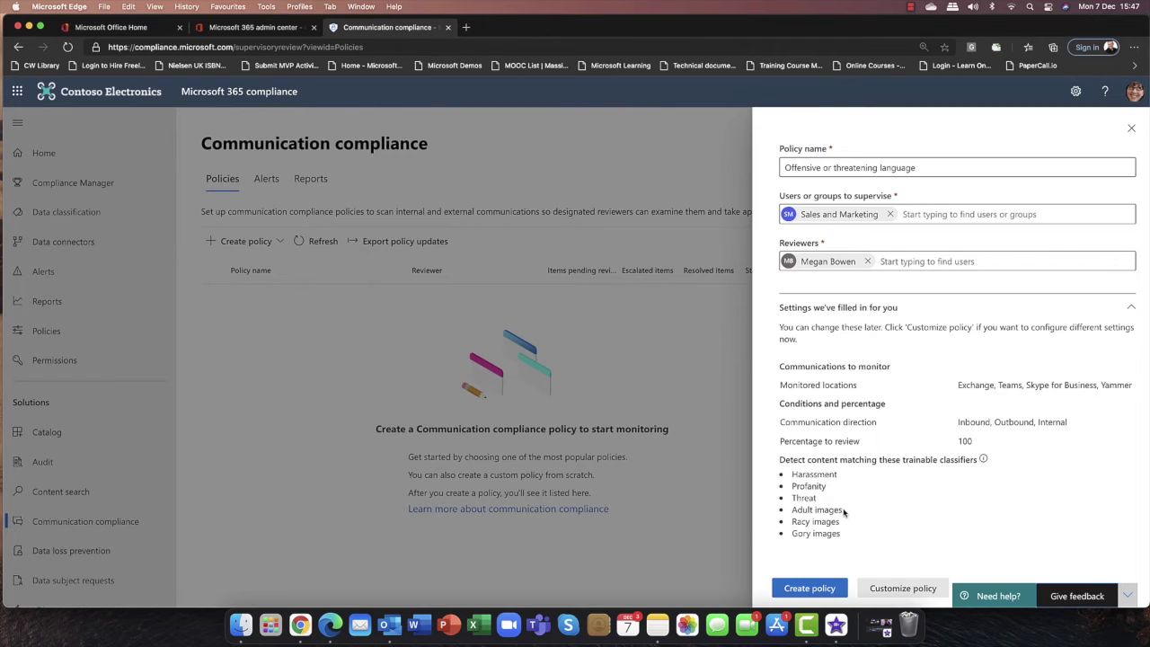
pyautogui.moveTo(843, 510); pyautogui.dragTo(792, 510)
pyautogui.click(863, 514)
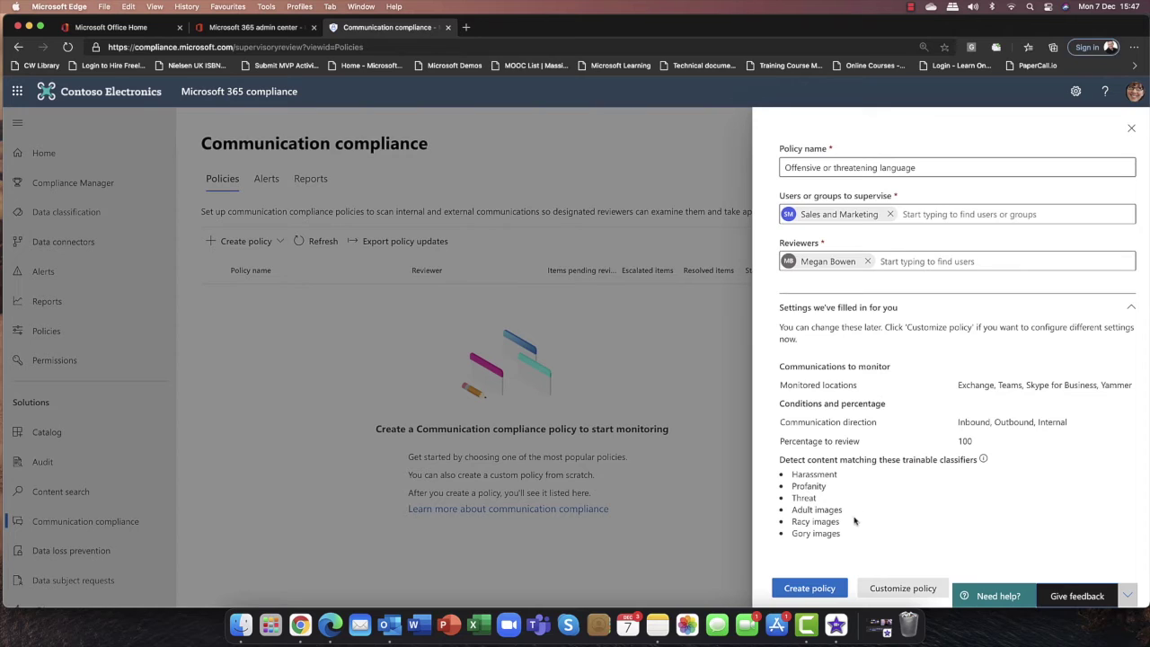
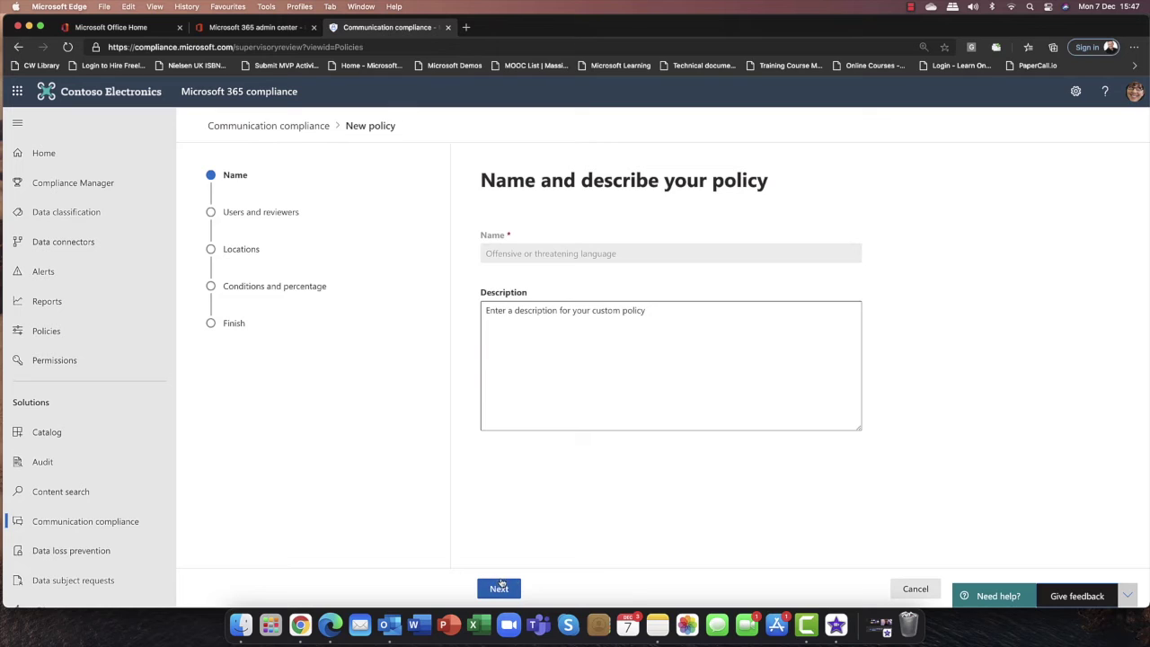
# - Go through the policy customization up to the conditions, keeping the preset name, supervised group, reviewer and all four monitored locations
pyautogui.click(509, 588)
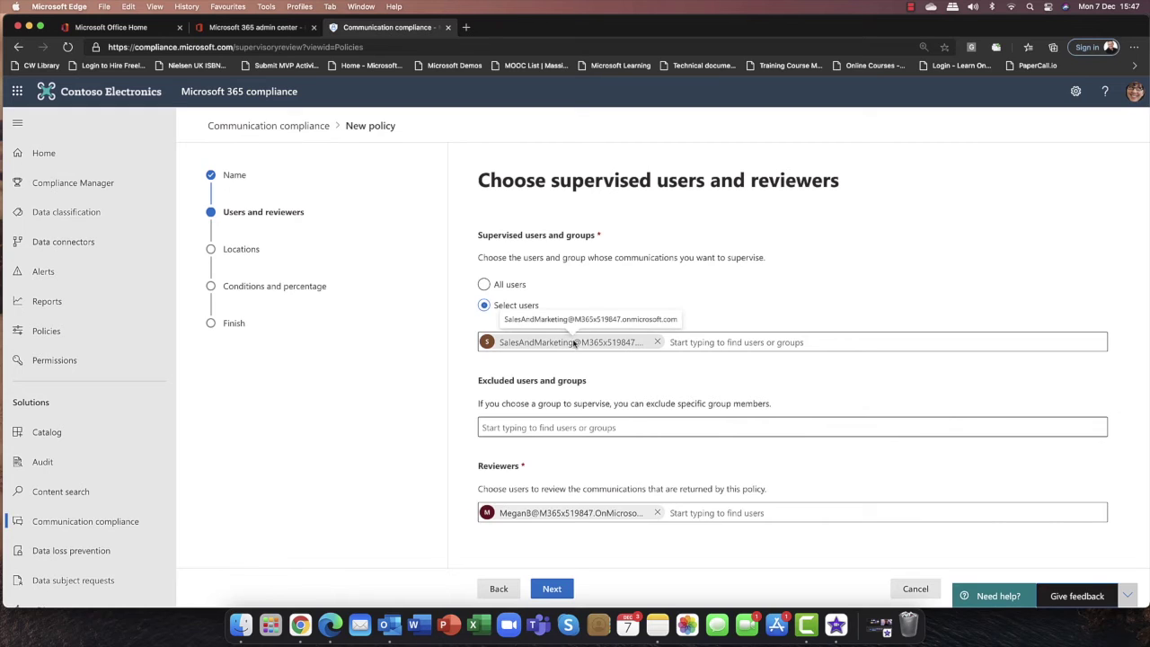
pyautogui.click(717, 343)
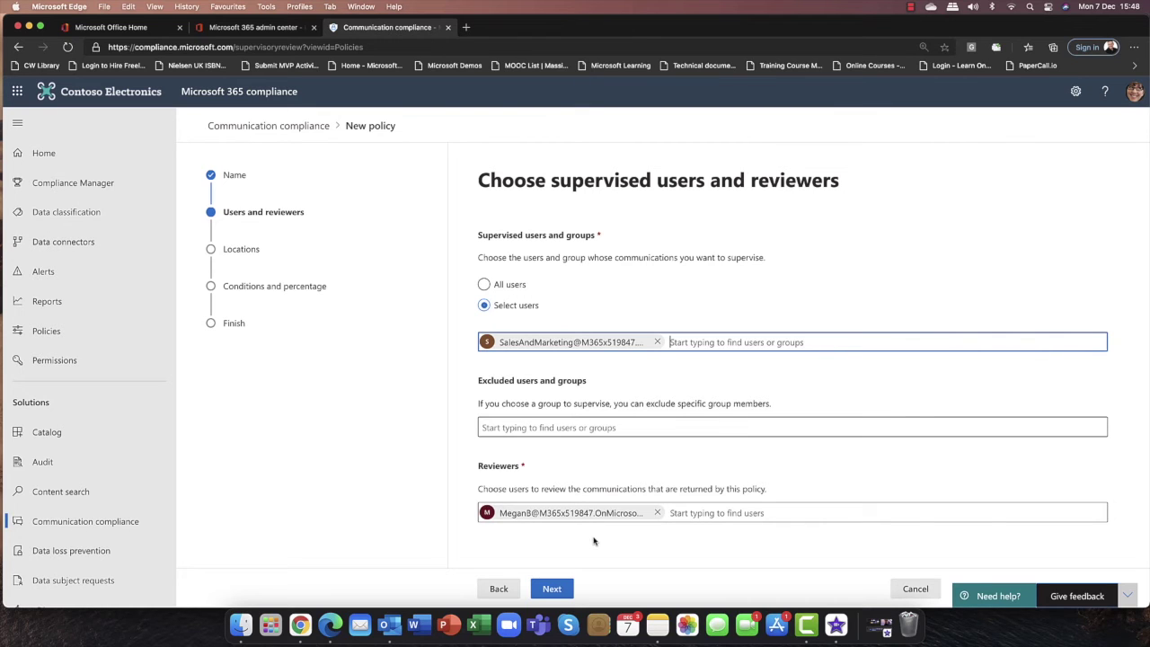
pyautogui.click(559, 589)
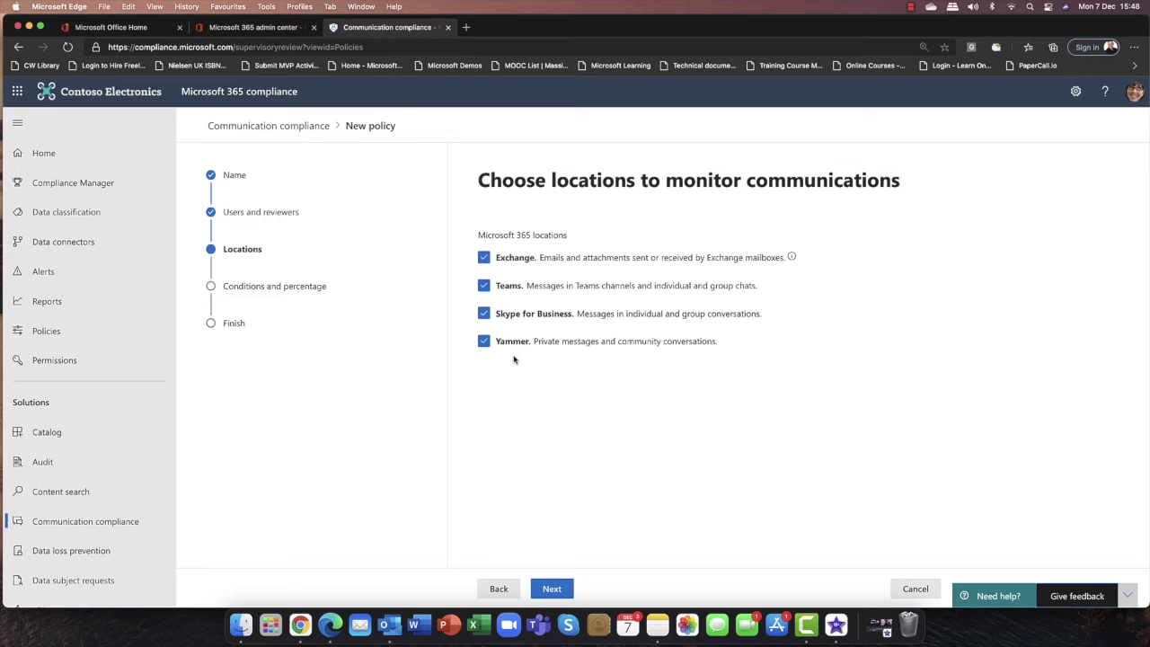
pyautogui.click(552, 589)
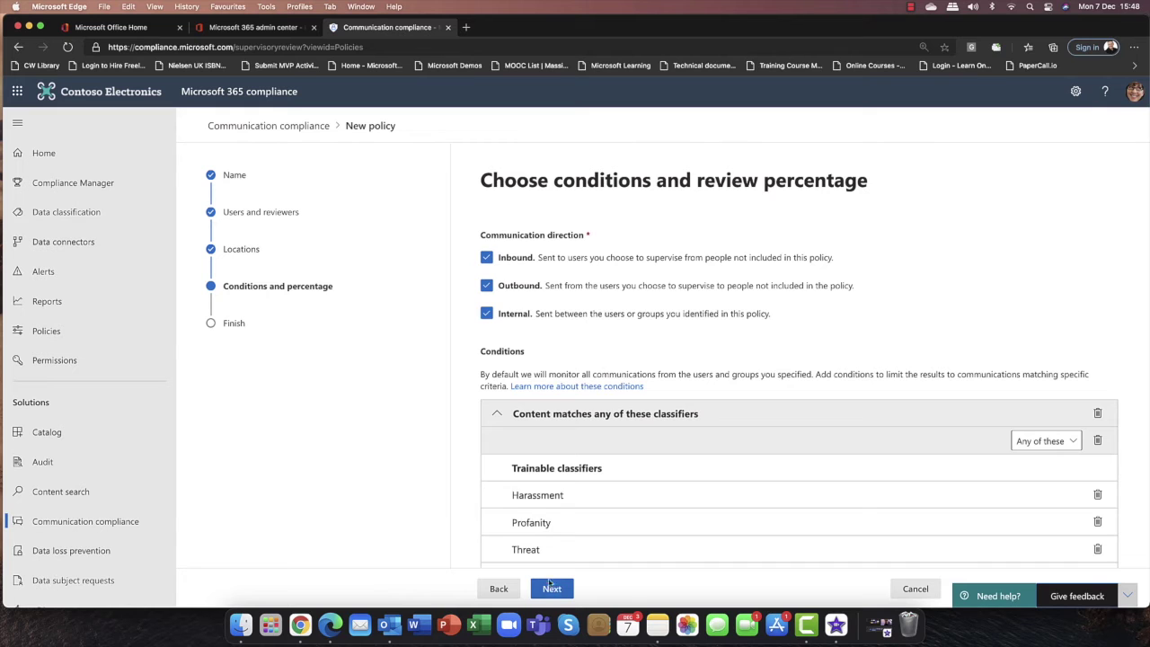
# - Examine the policy's classifier conditions, the option for adding trainable classifiers, and the review percentage, leaving it at 100%
pyautogui.scroll(-2, 624, 482)
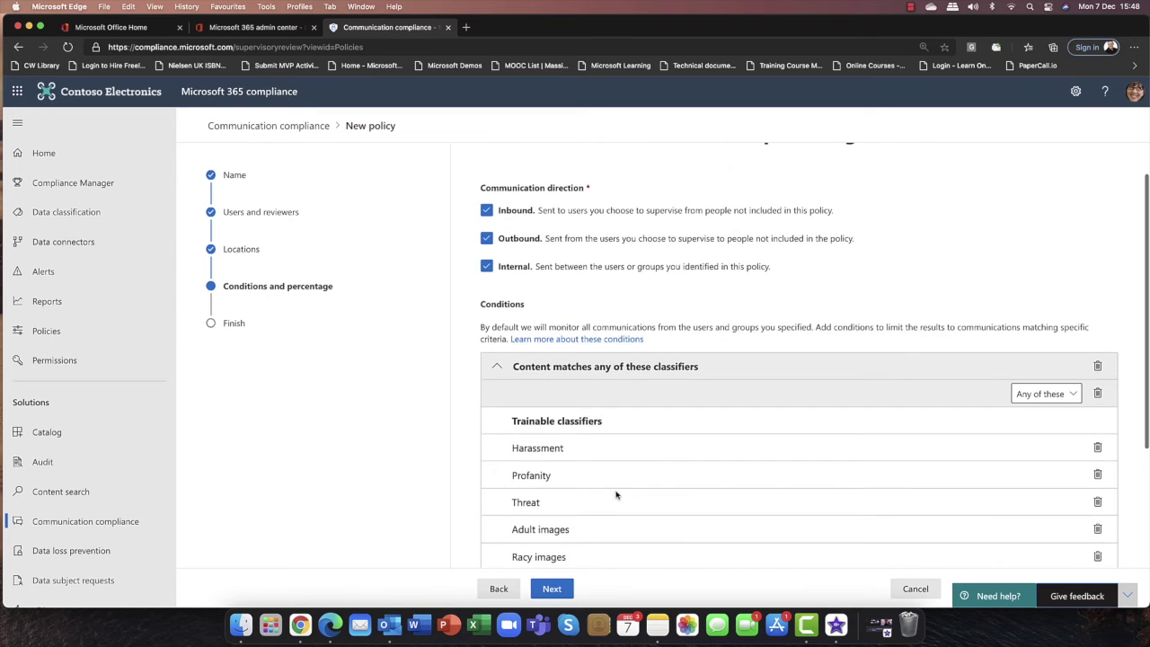
pyautogui.scroll(-6, 635, 464)
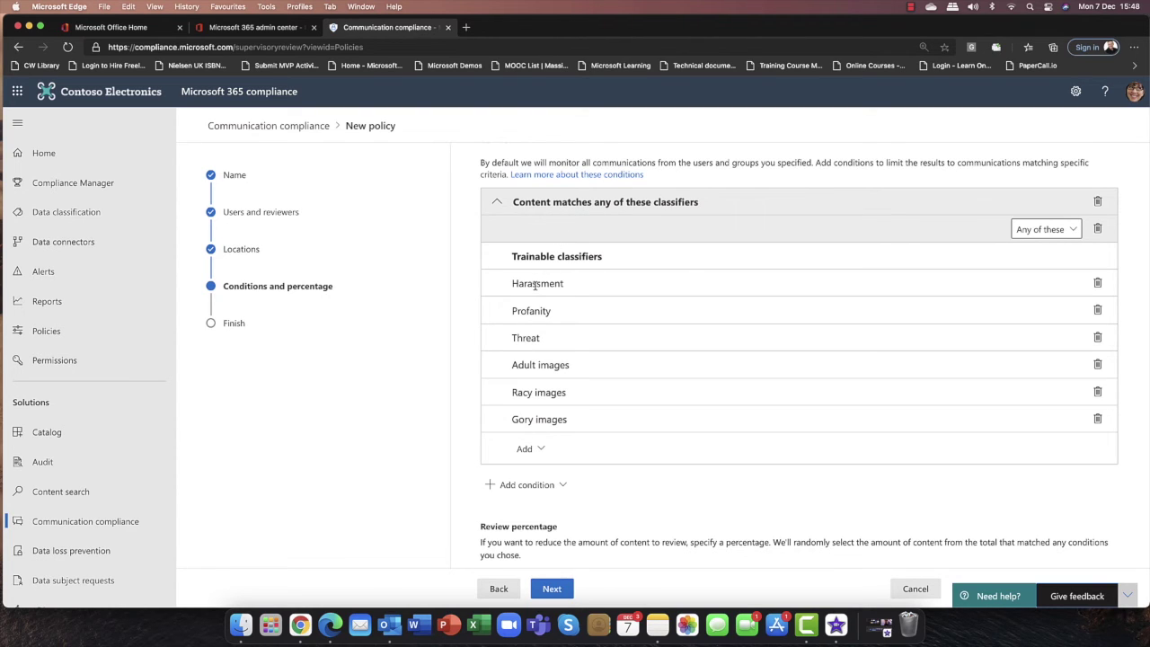
pyautogui.doubleClick(534, 285)
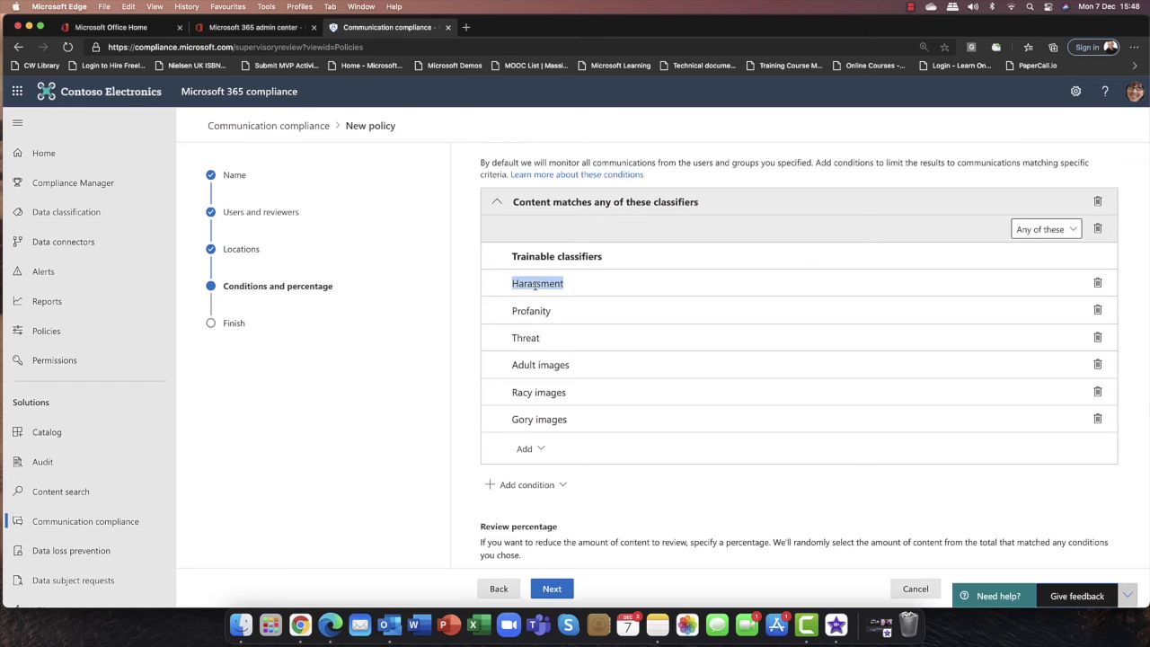
pyautogui.click(559, 307)
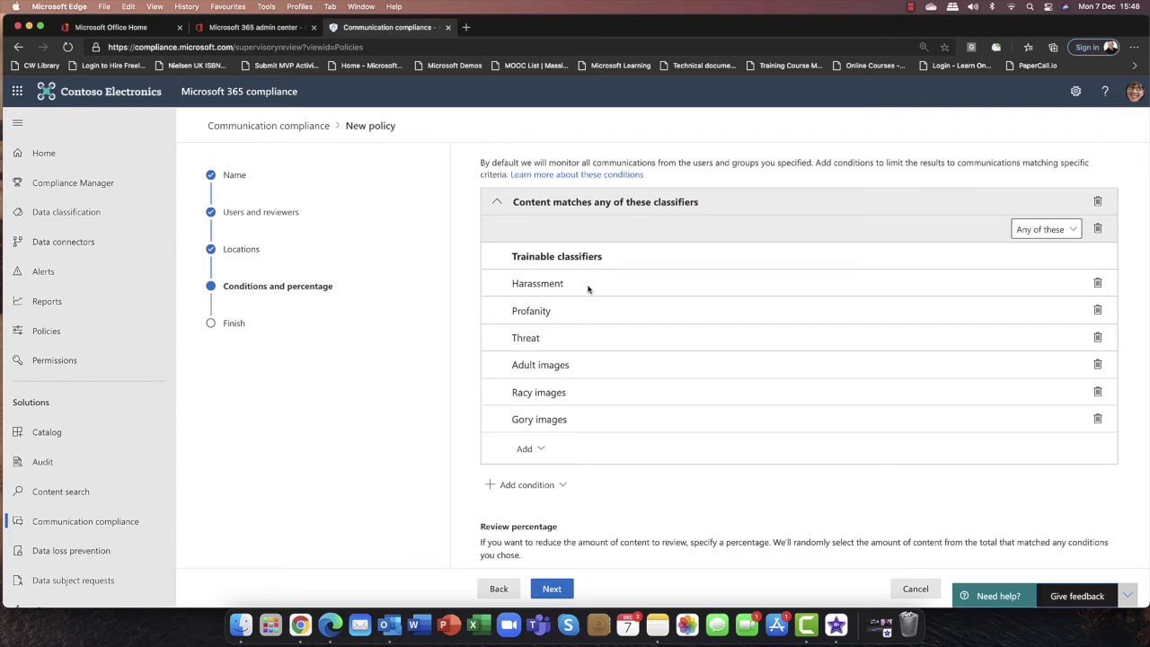
pyautogui.click(542, 451)
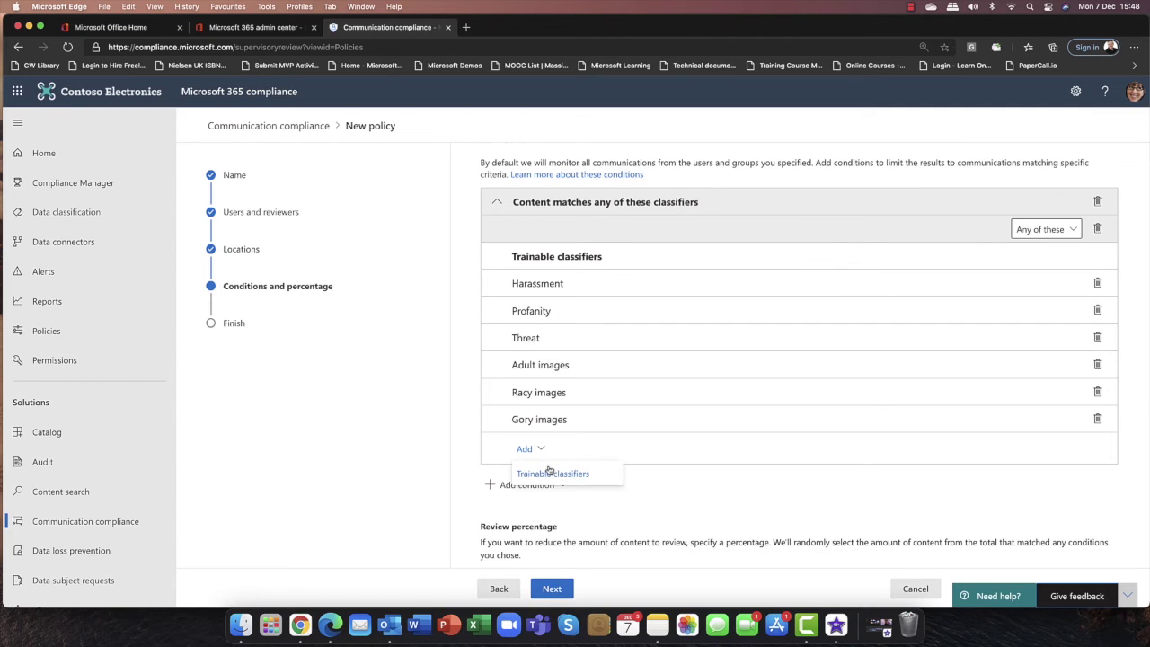
pyautogui.click(616, 453)
pyautogui.scroll(-1, 617, 449)
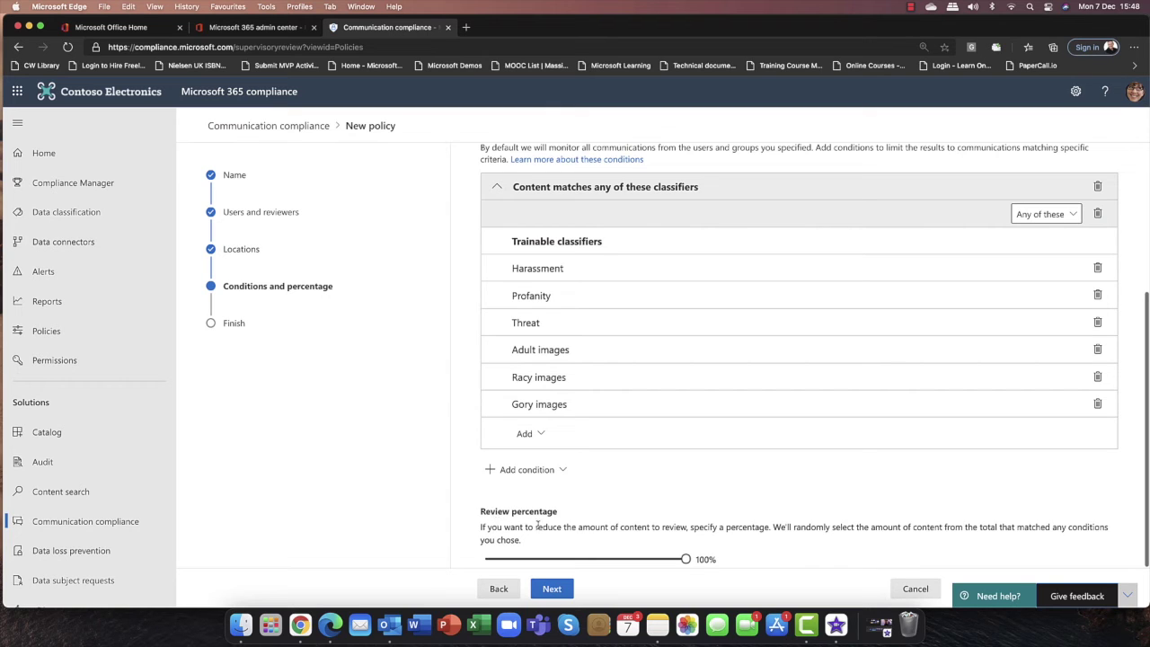
pyautogui.moveTo(686, 560); pyautogui.dragTo(721, 564)
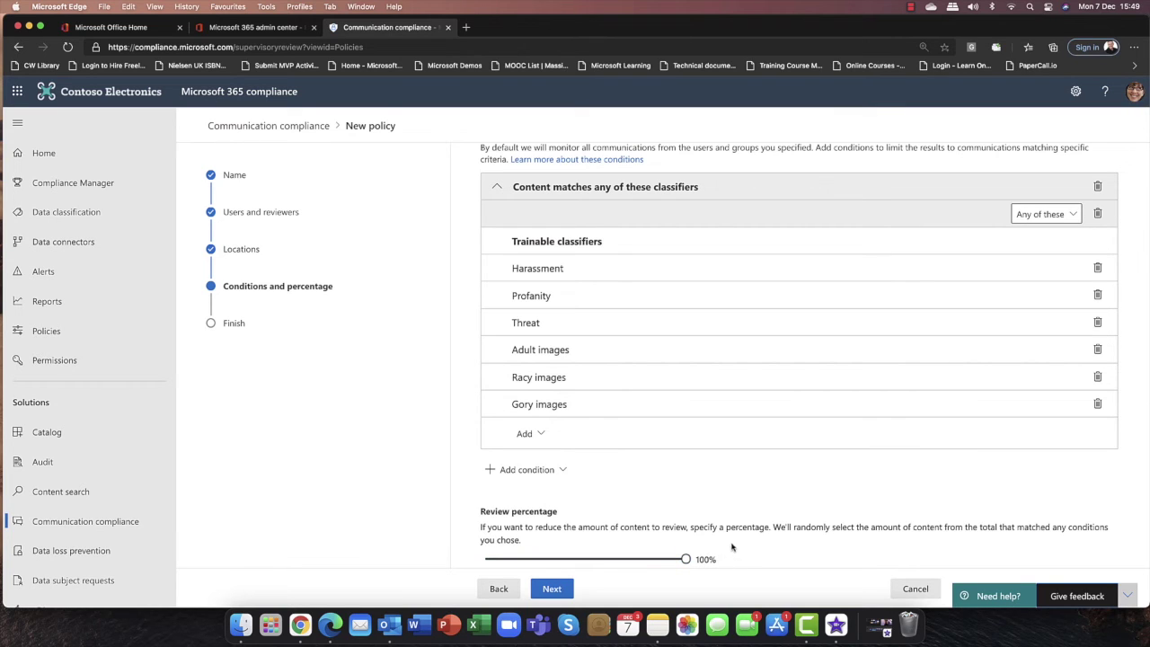
# - Accept the conditions and 100% review percentage, create the "Offensive or threatening language" policy, and close the policy wizard
pyautogui.click(552, 589)
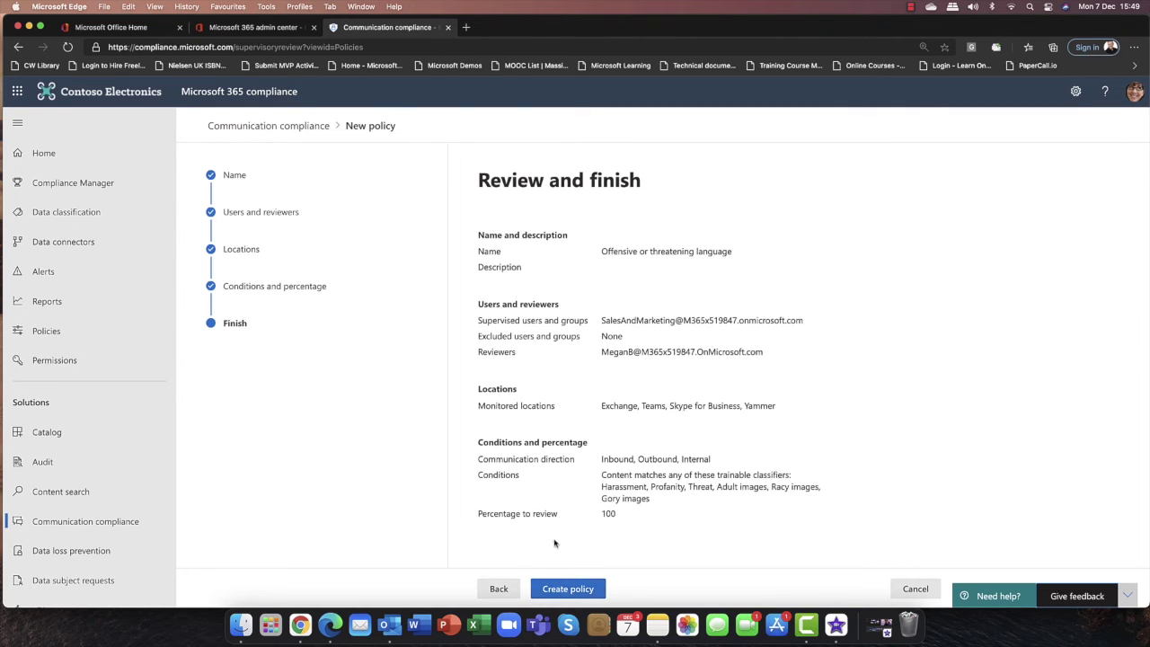
pyautogui.click(570, 590)
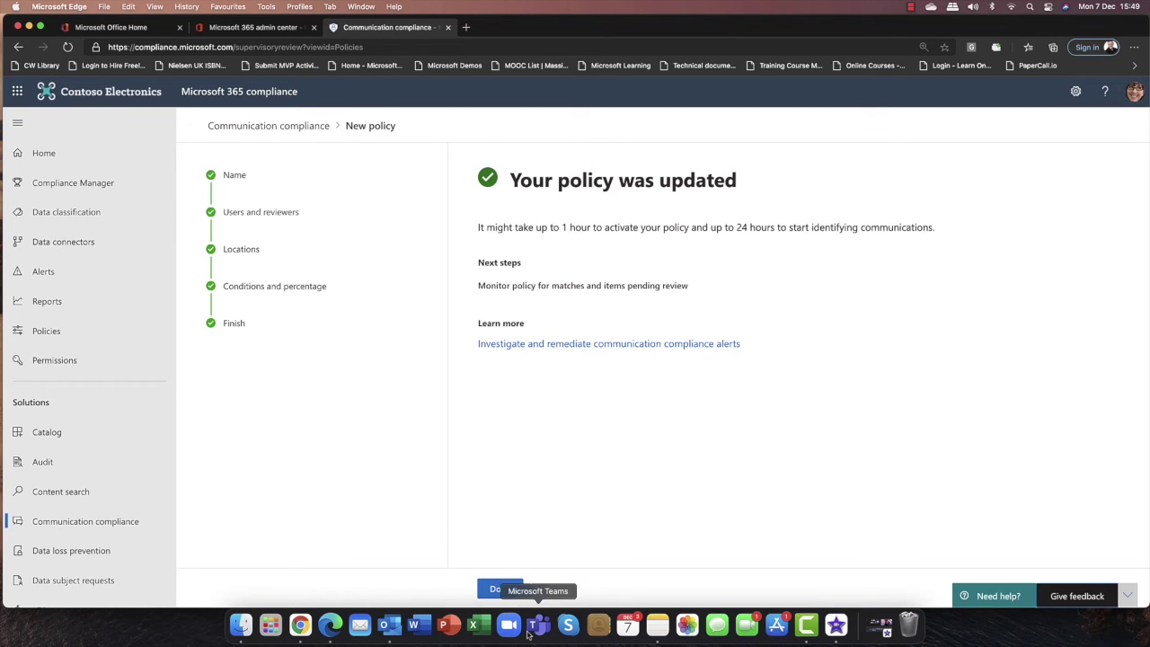
pyautogui.click(500, 589)
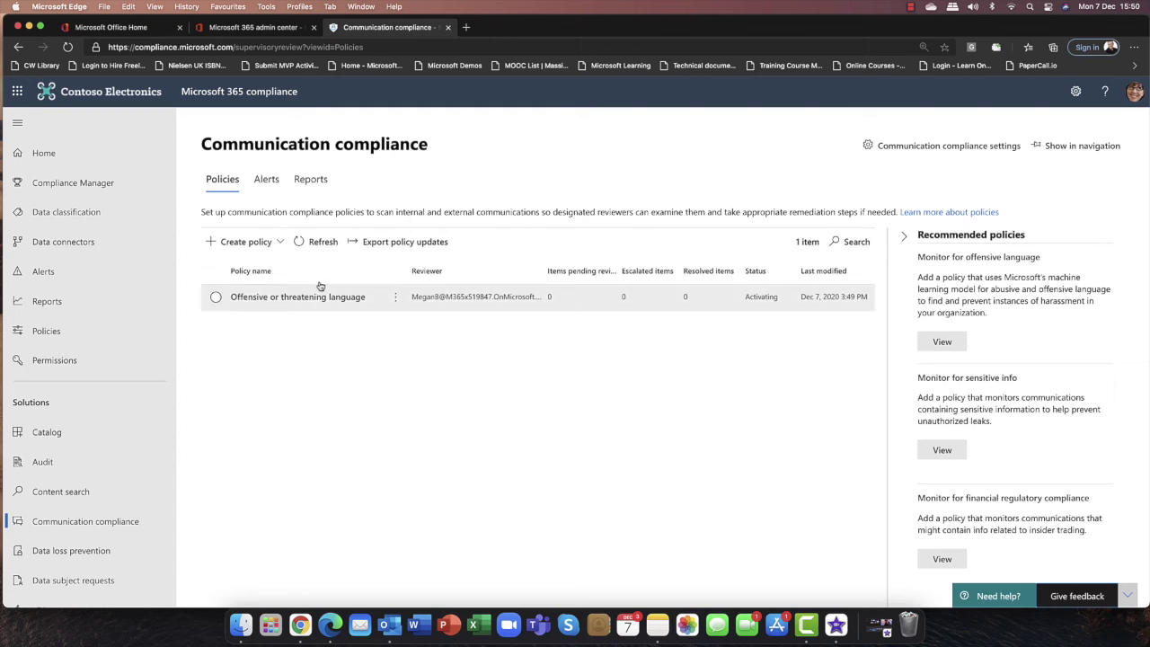
# - Examine the communication compliance alerts and the reports on policy matches, resolved items and escalations, and return to the policy list
pyautogui.click(267, 182)
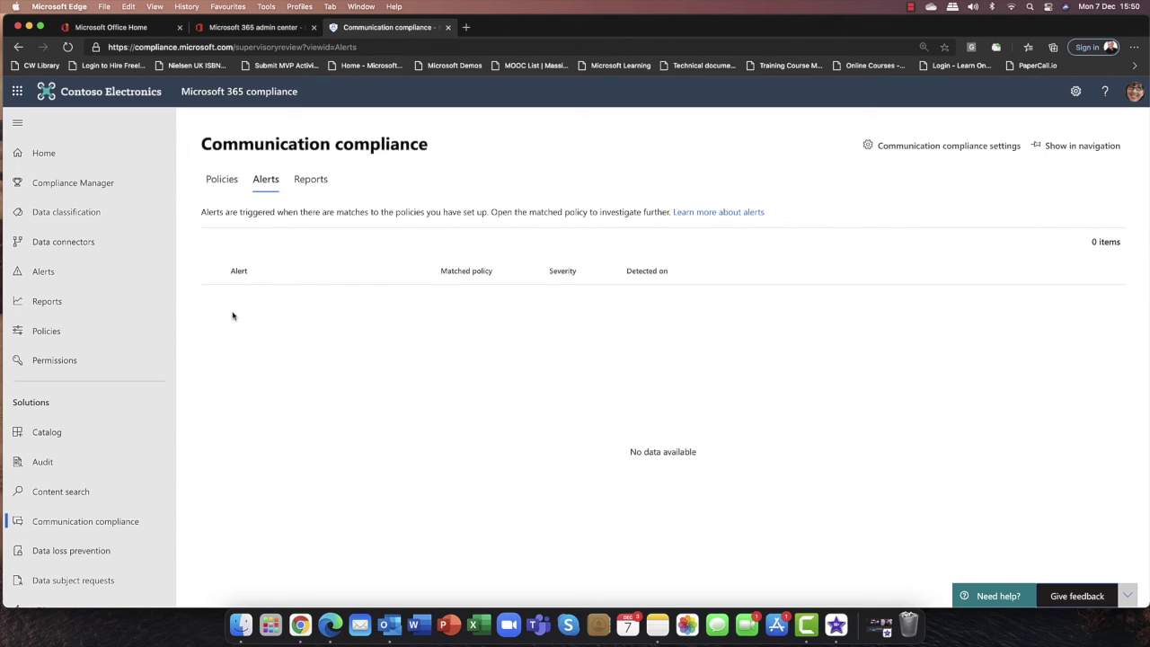
pyautogui.click(327, 190)
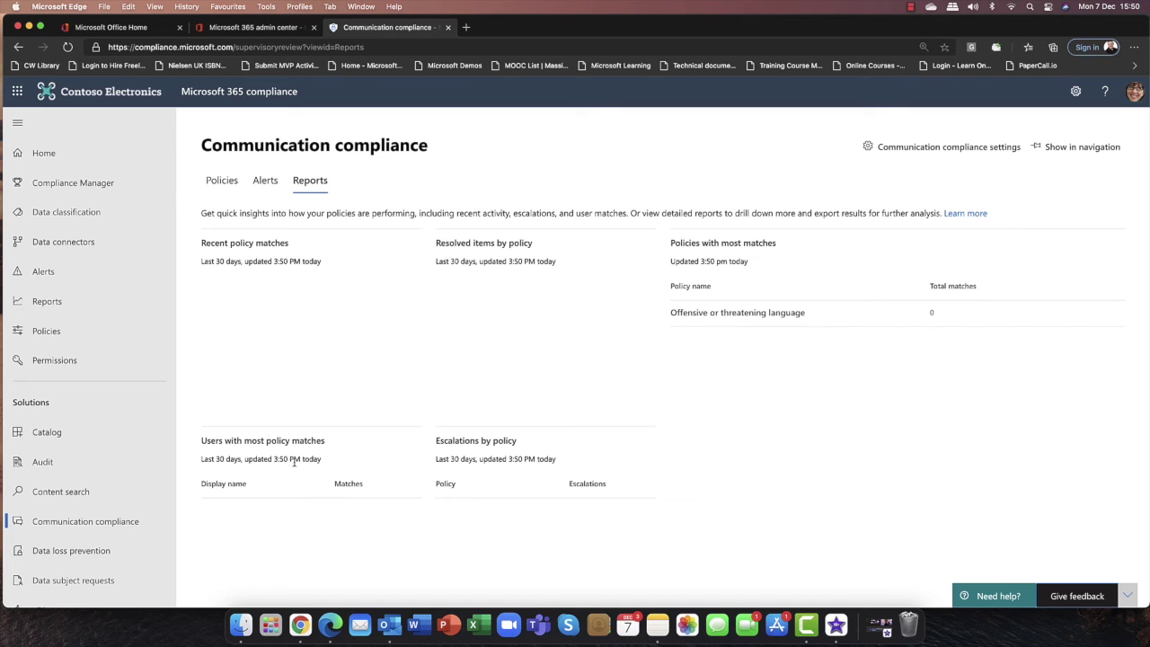
pyautogui.click(219, 182)
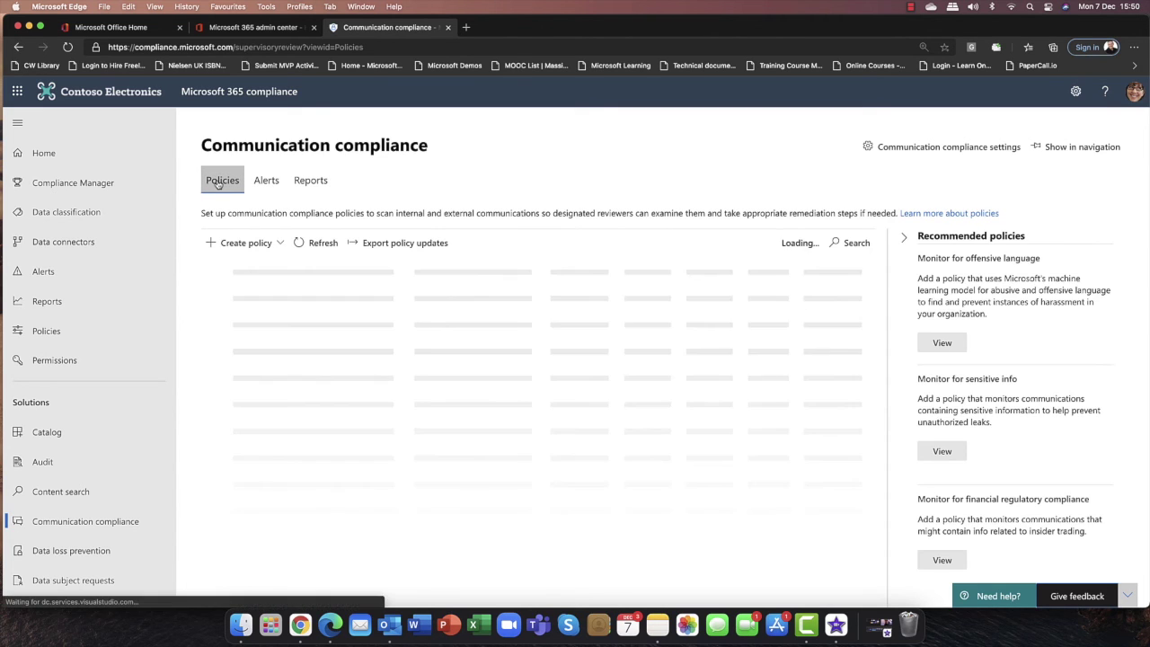